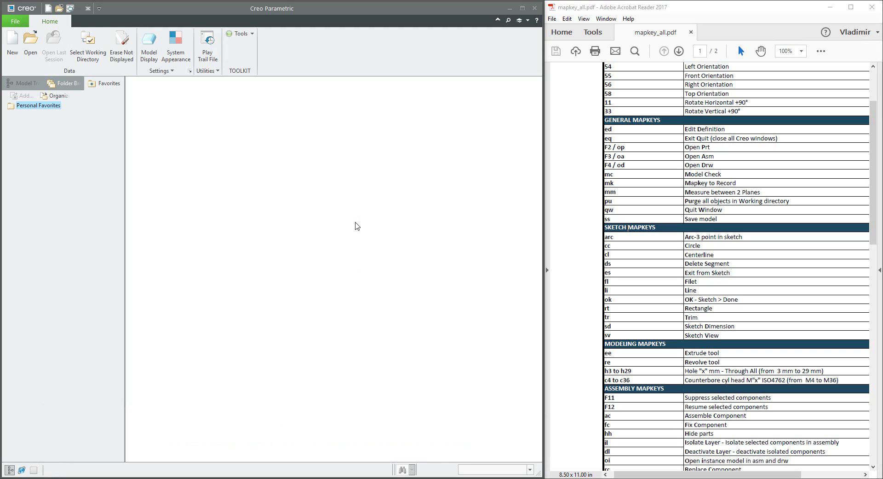
# - Create the new part PRT0010, maximize Creo over the mapkey PDF, and open the ribbon's context menu
pyautogui.hotkey('ctrl', 'n')
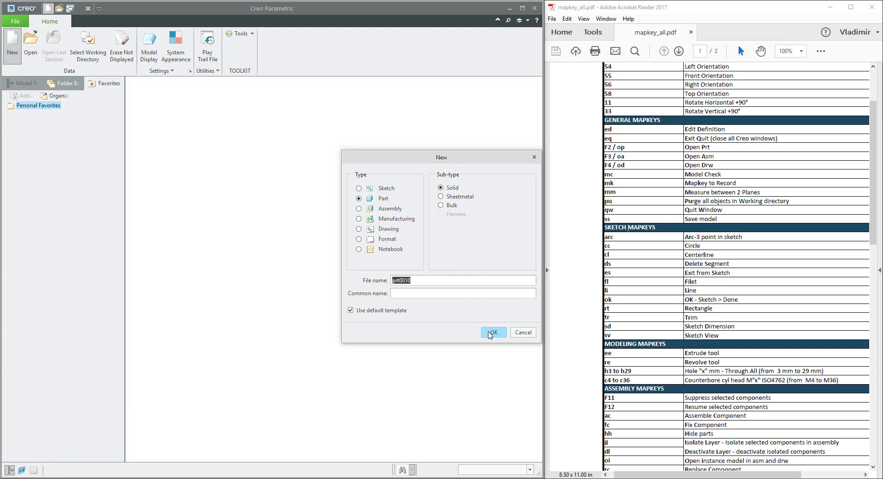
pyautogui.click(492, 332)
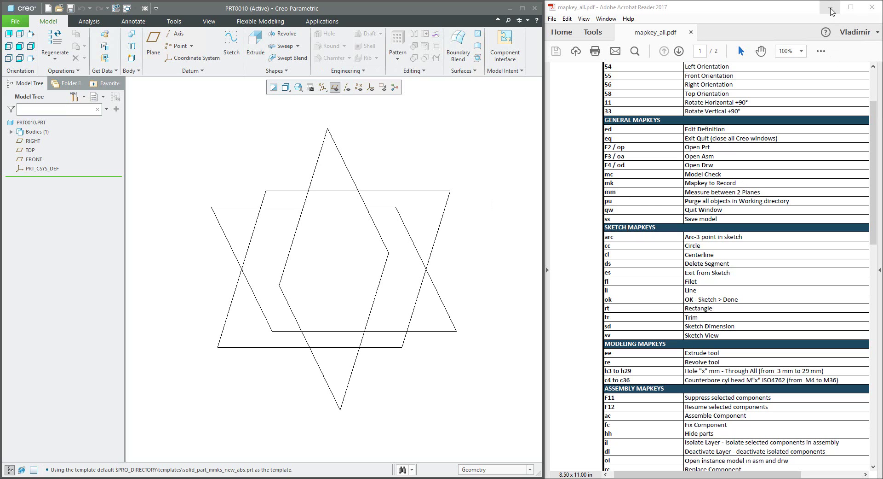
pyautogui.click(832, 11)
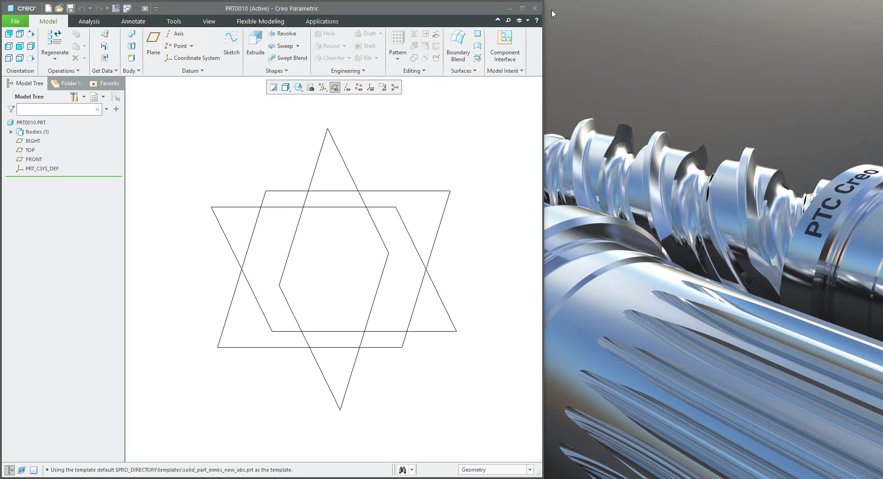
pyautogui.click(523, 9)
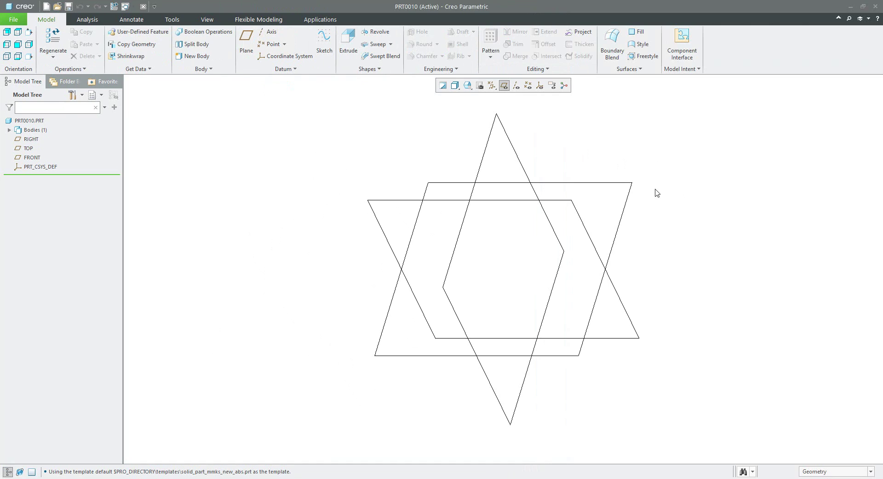
pyautogui.rightClick(729, 56)
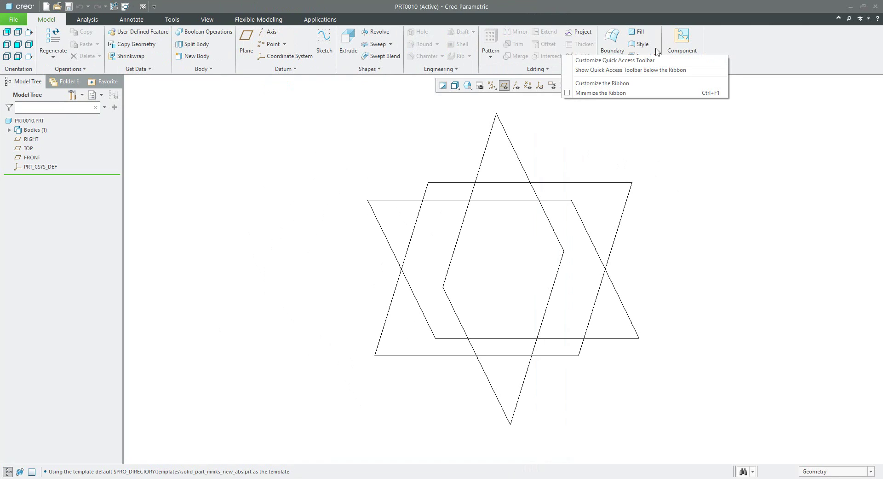
# - Open the ribbon customization options and add a new custom group to the Model tab
pyautogui.click(616, 85)
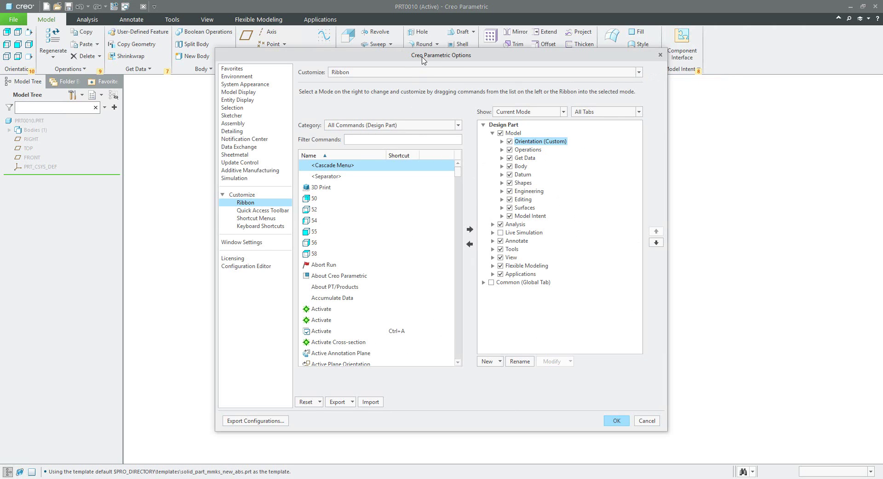
pyautogui.moveTo(423, 59); pyautogui.dragTo(427, 118)
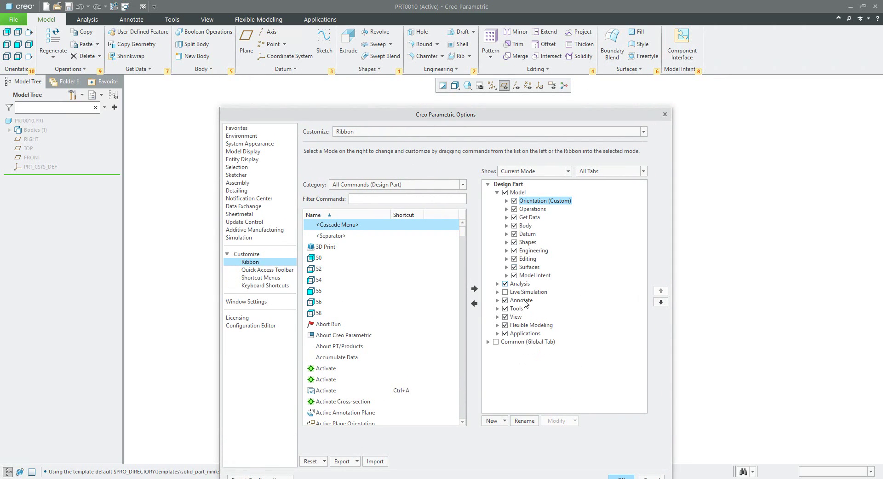
pyautogui.click(84, 21)
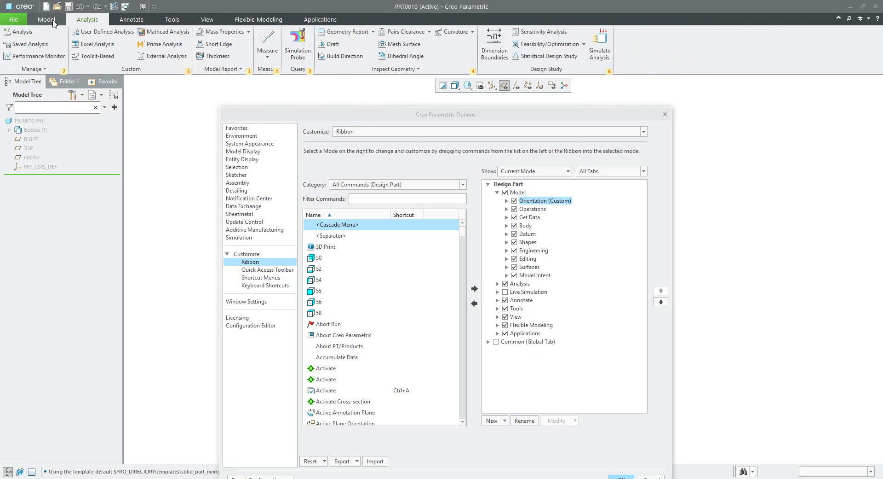
pyautogui.click(54, 20)
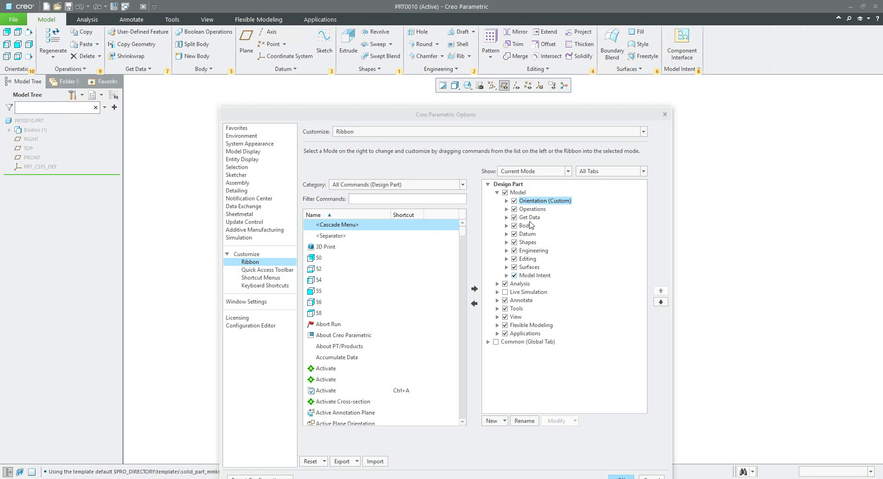
pyautogui.click(500, 425)
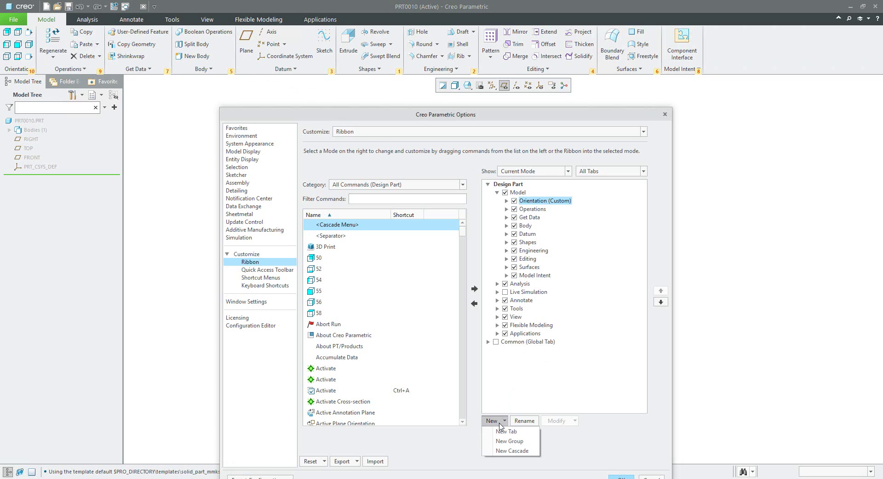
pyautogui.click(507, 441)
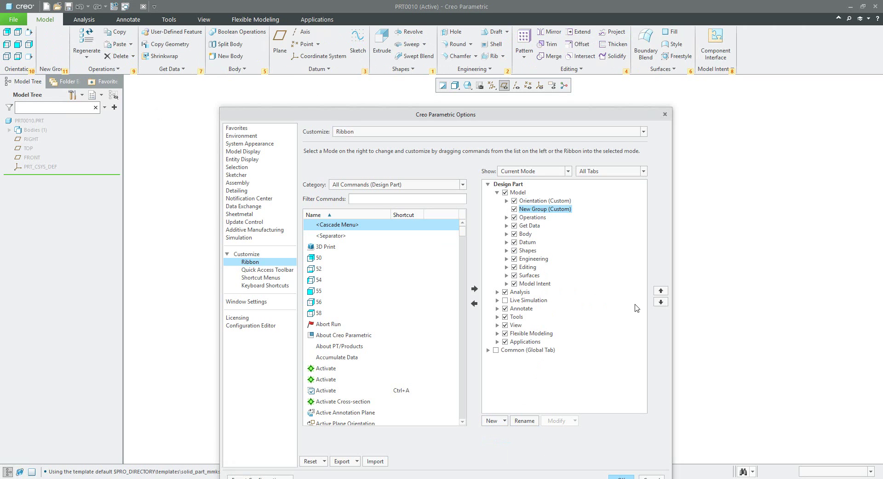
# - Move the new group down past Get Data and Datum to sit right after Shapes
pyautogui.click(662, 302)
pyautogui.click(662, 303)
pyautogui.click(661, 302)
pyautogui.click(662, 302)
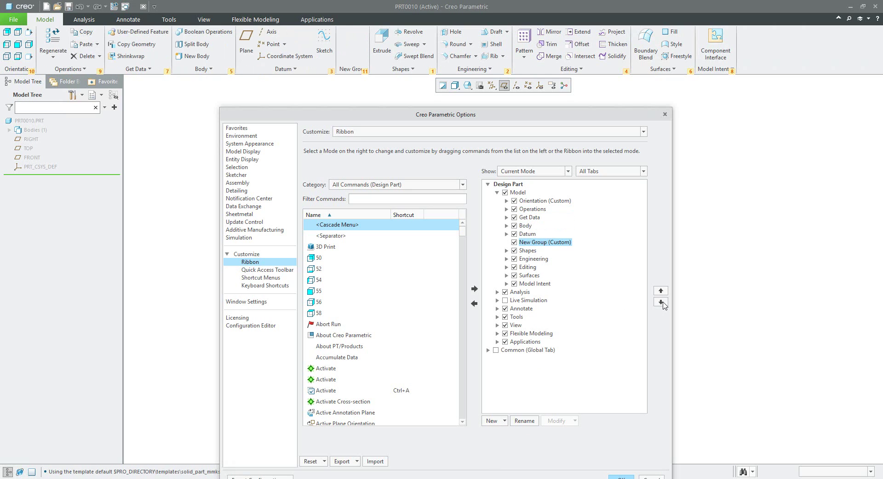
pyautogui.click(662, 303)
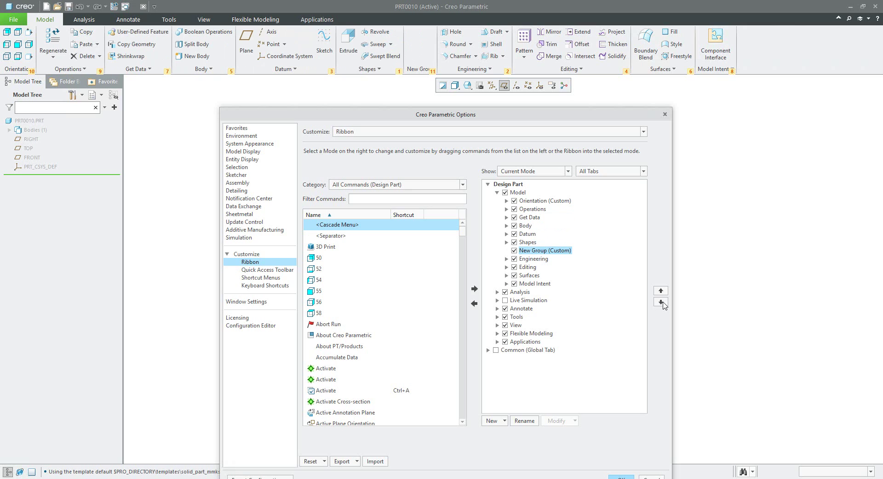
# - Rename the new custom group to Hole
pyautogui.rightClick(540, 253)
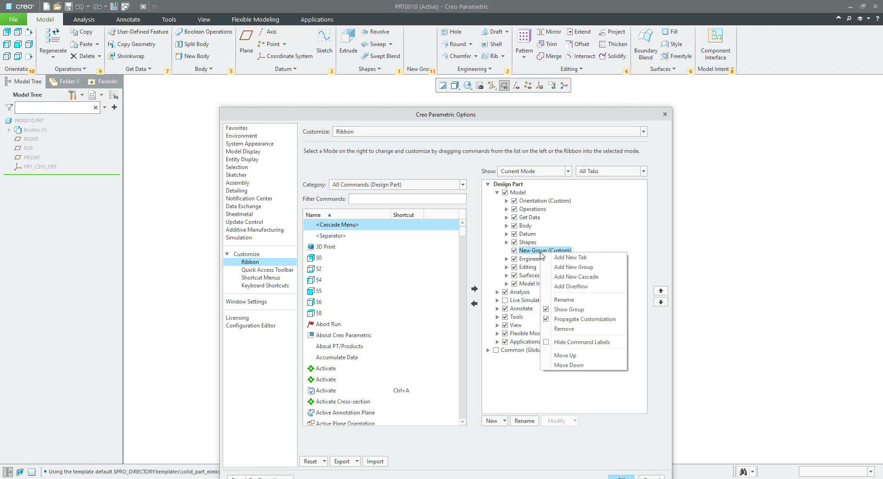
pyautogui.click(568, 300)
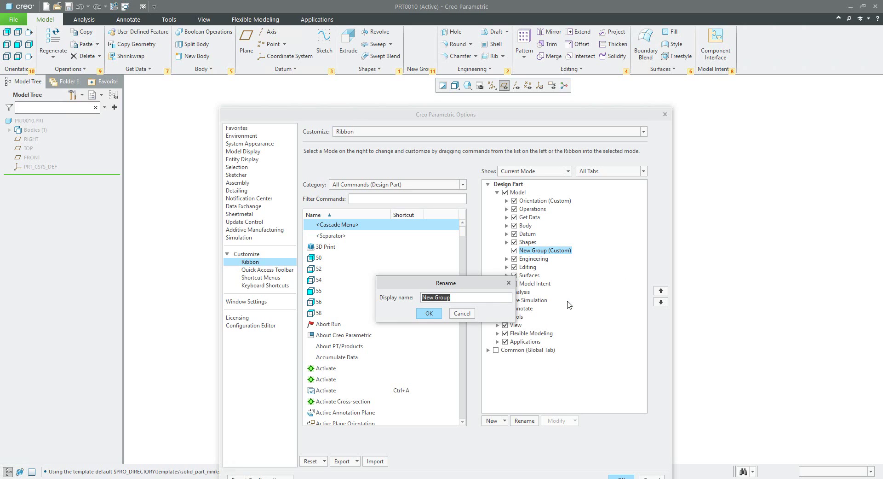
pyautogui.write('Hole')
pyautogui.click(428, 313)
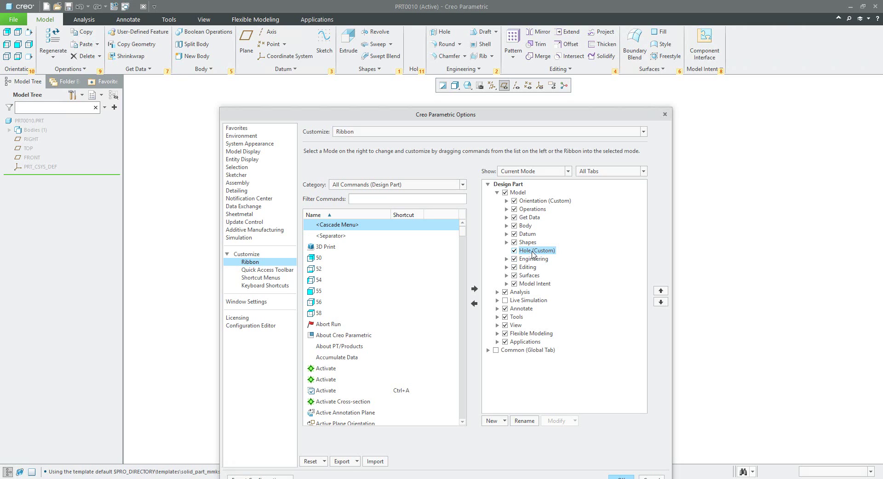
# - Filter the command list to Mapkeys and select Counterbore cyl head M10
pyautogui.click(437, 185)
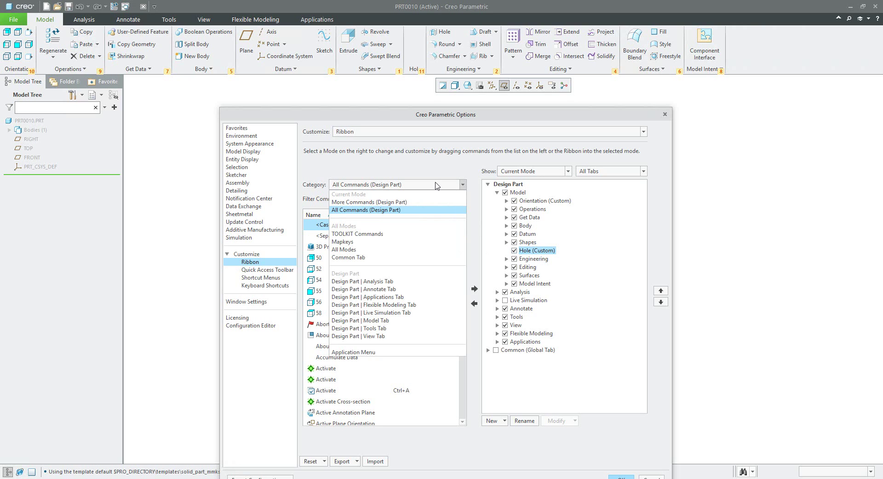
pyautogui.click(343, 242)
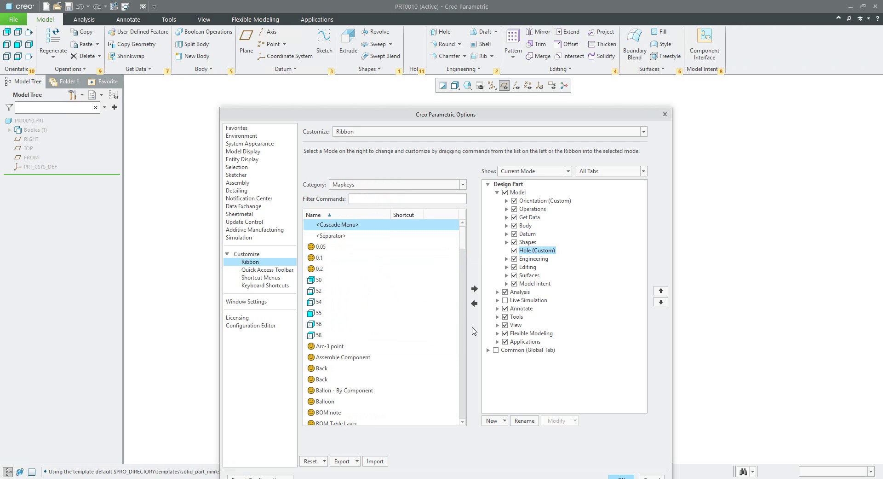
pyautogui.moveTo(462, 241); pyautogui.dragTo(462, 273)
pyautogui.click(357, 279)
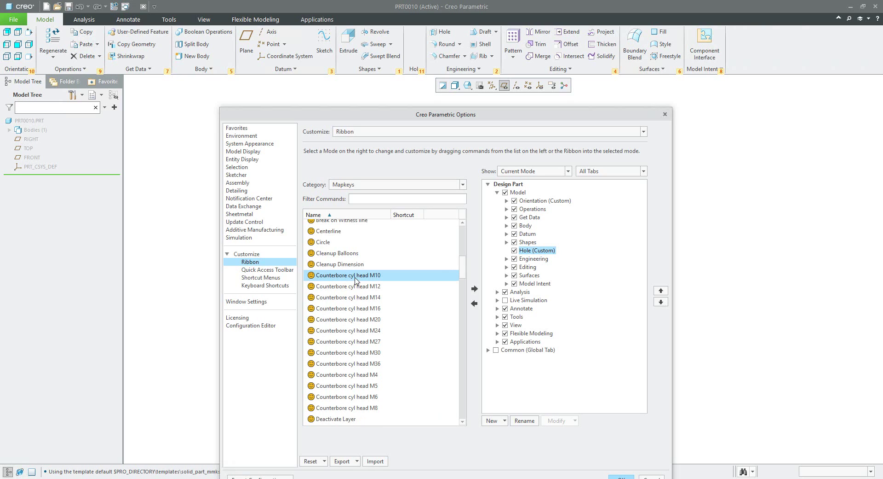
# - Add the Counterbore cyl head mapkeys M10, M12, M14, M16, M20, M24, M27, M30, M36, M4 and the rest to Hole
pyautogui.click(475, 288)
pyautogui.click(475, 289)
pyautogui.click(475, 288)
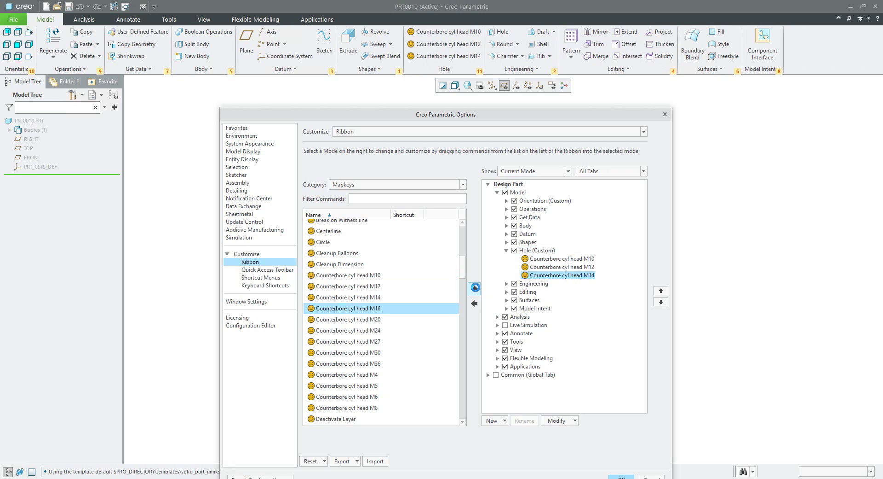
pyautogui.click(474, 289)
pyautogui.click(475, 288)
pyautogui.click(475, 288)
pyautogui.click(475, 288)
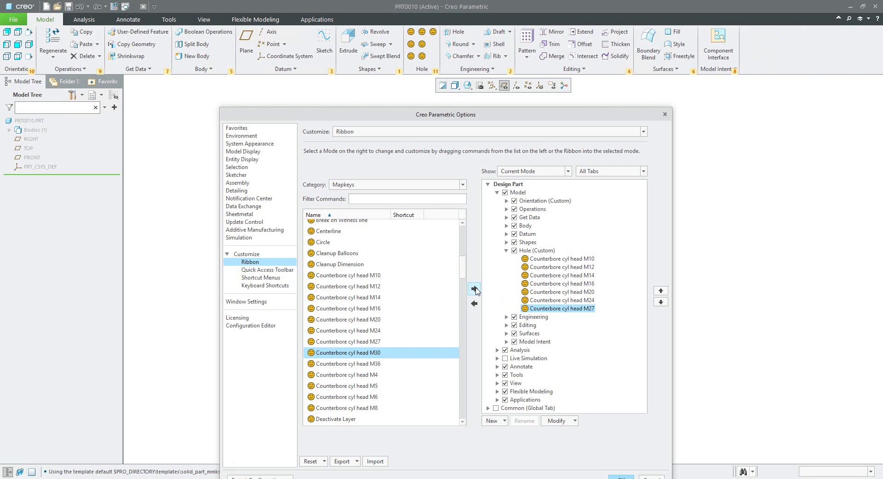
pyautogui.click(475, 288)
pyautogui.click(475, 289)
pyautogui.click(475, 289)
pyautogui.click(475, 289)
pyautogui.click(475, 289)
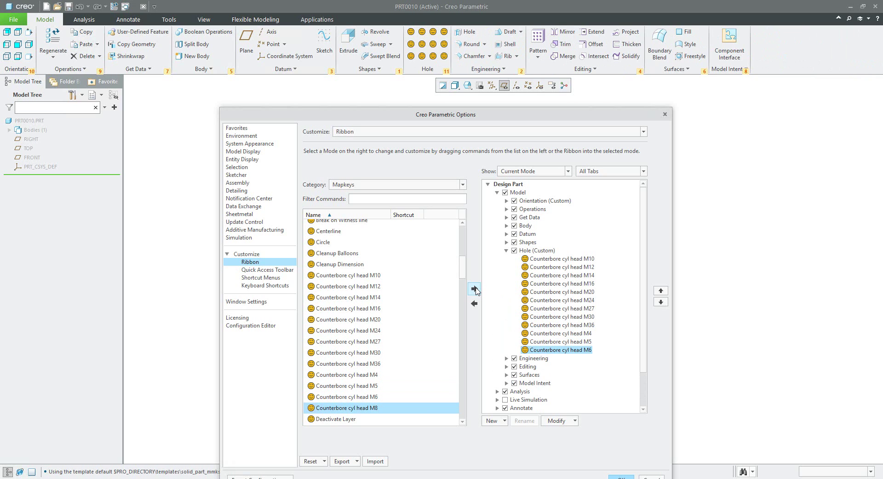
pyautogui.click(475, 288)
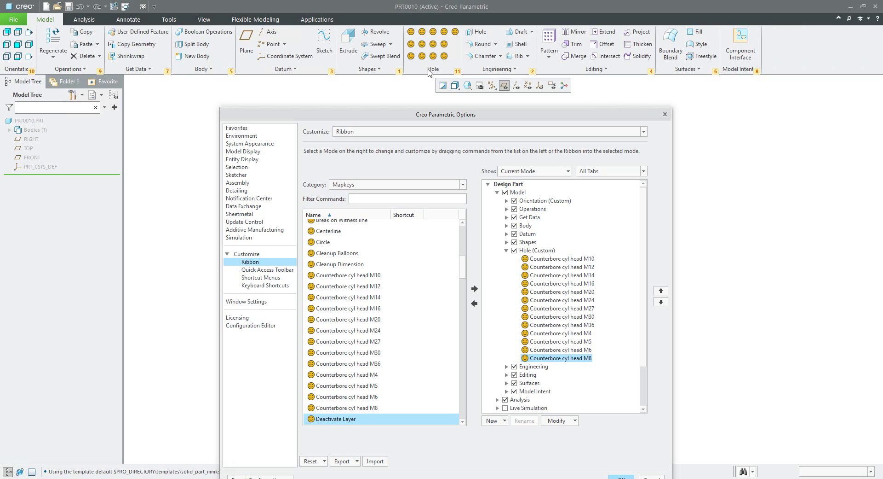
# - Copy the standard Hole command's button image after closing the icon picker unused
pyautogui.rightClick(411, 32)
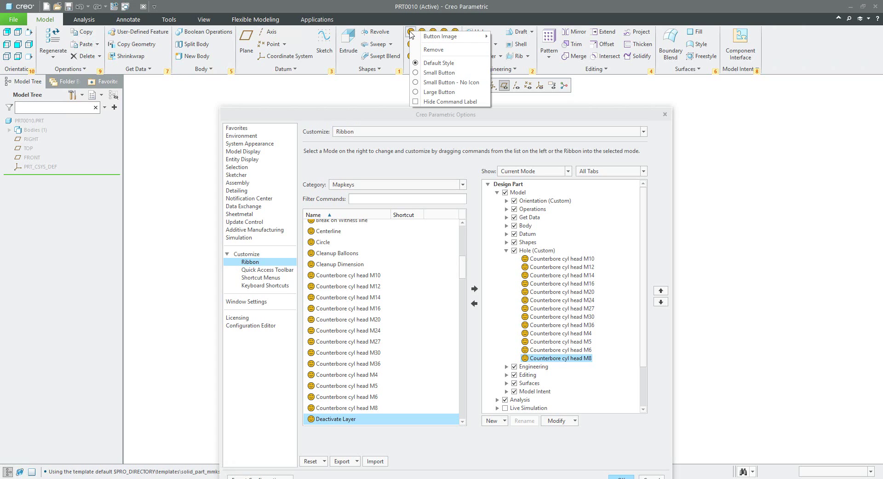
pyautogui.moveTo(441, 41)
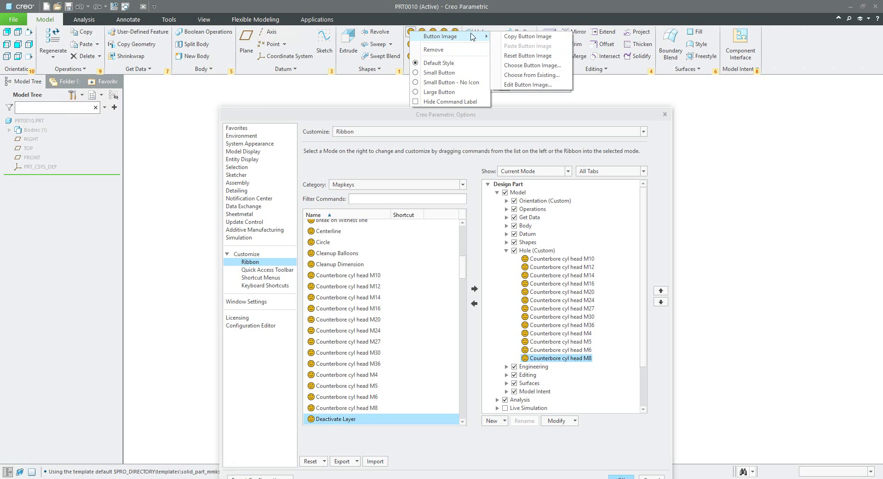
pyautogui.click(537, 76)
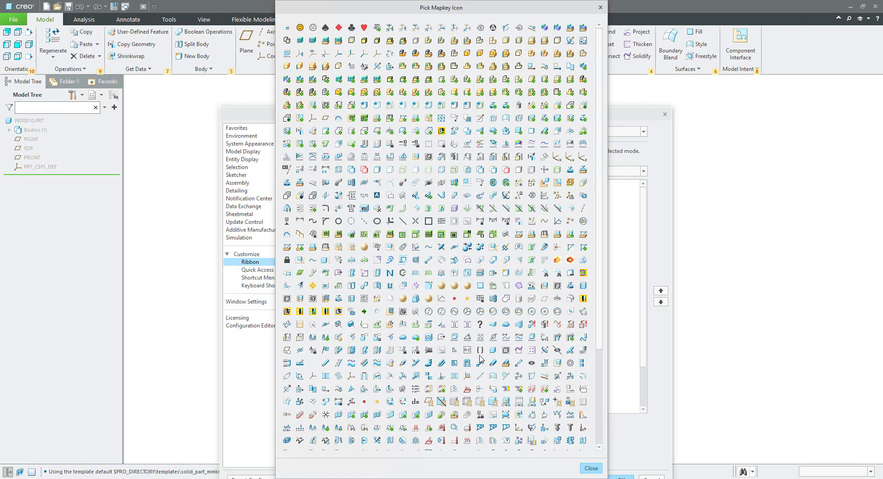
pyautogui.click(556, 58)
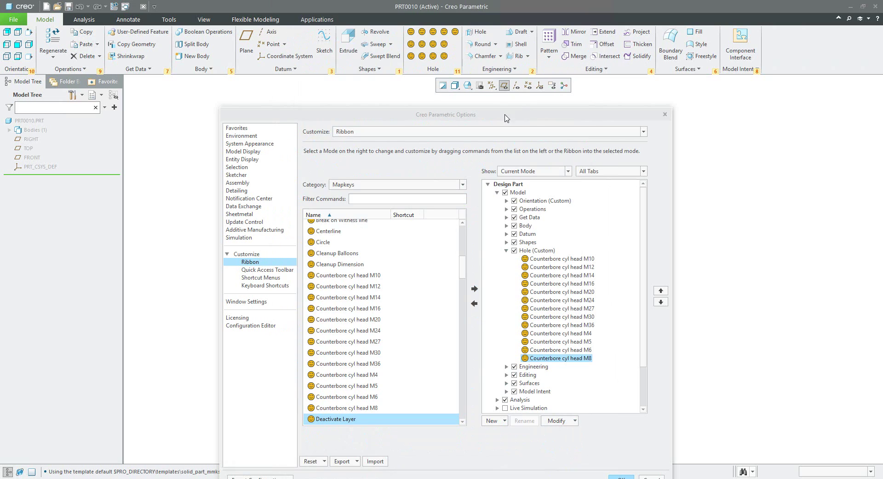
pyautogui.rightClick(476, 35)
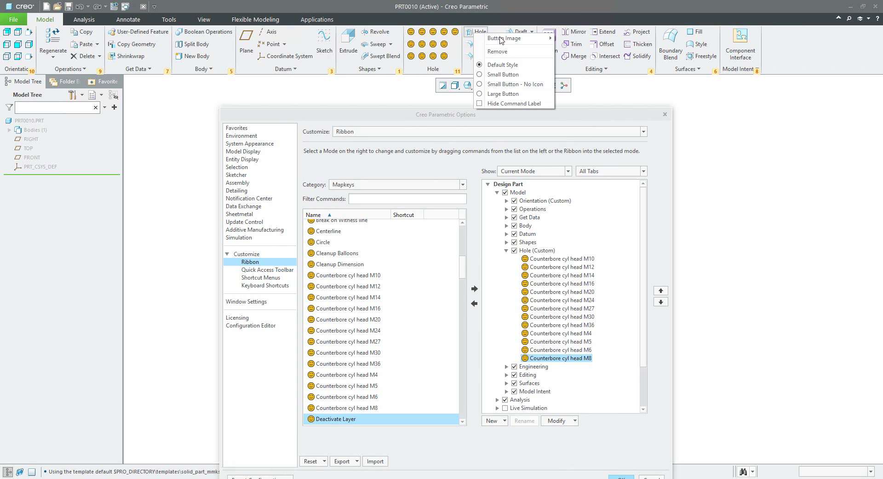
pyautogui.moveTo(526, 41)
pyautogui.click(596, 41)
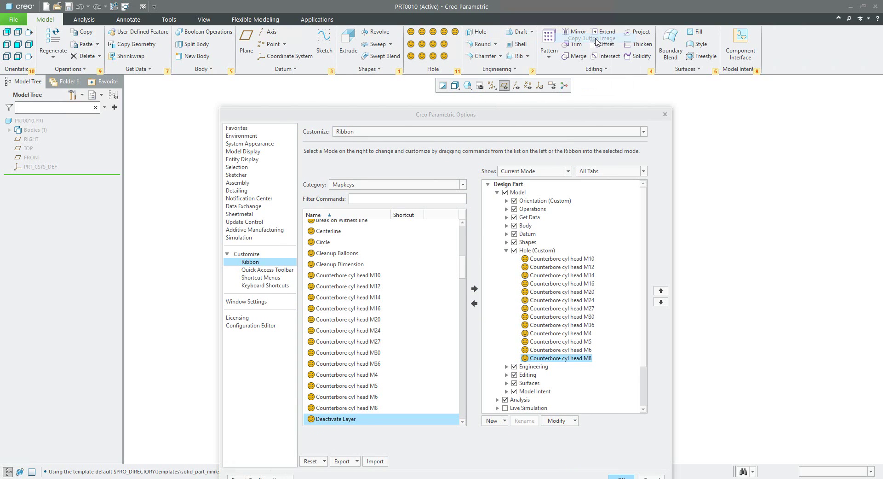
# - Paste the hole button image onto the first six counterbore mapkey buttons
pyautogui.rightClick(412, 34)
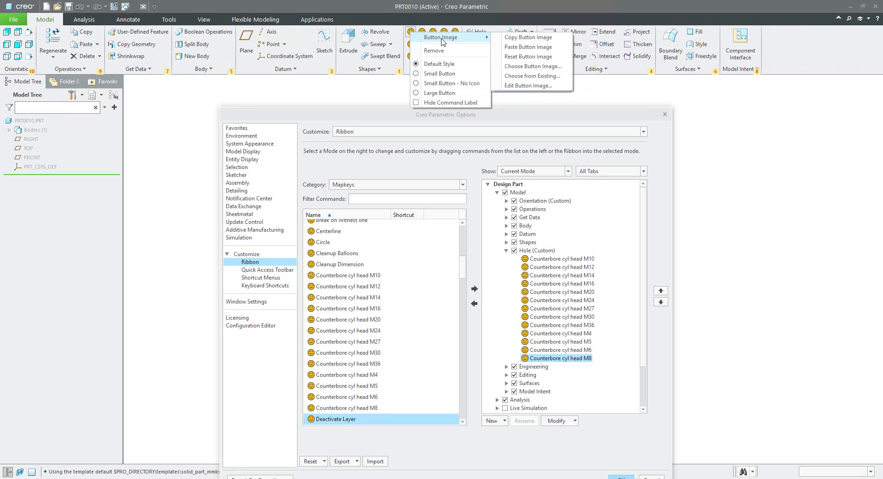
pyautogui.click(520, 47)
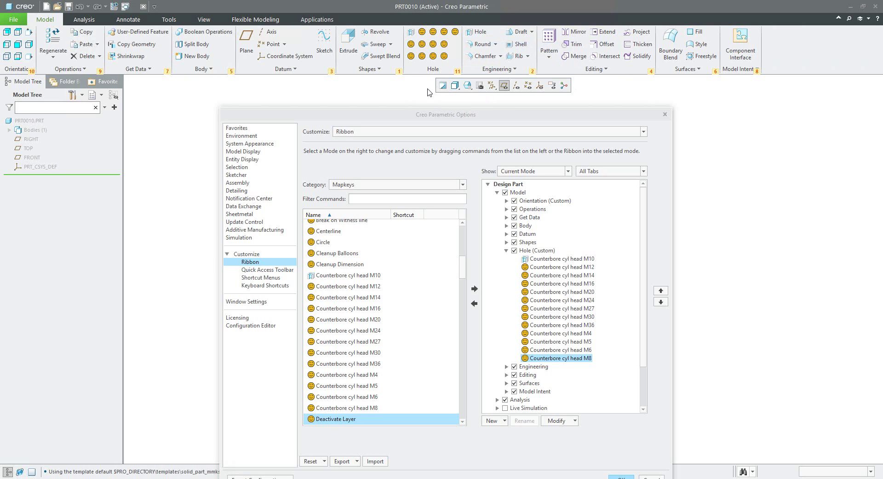
pyautogui.rightClick(411, 56)
pyautogui.moveTo(439, 61)
pyautogui.click(519, 72)
pyautogui.rightClick(422, 31)
pyautogui.moveTo(440, 36)
pyautogui.click(520, 47)
pyautogui.rightClick(422, 44)
pyautogui.click(519, 59)
pyautogui.rightClick(422, 55)
pyautogui.click(520, 71)
pyautogui.rightClick(433, 31)
pyautogui.moveTo(450, 36)
pyautogui.click(531, 46)
# - Paste the hole button image onto the remaining counterbore mapkey buttons
pyautogui.rightClick(433, 44)
pyautogui.moveTo(459, 51)
pyautogui.click(531, 59)
pyautogui.rightClick(433, 55)
pyautogui.click(531, 70)
pyautogui.rightClick(444, 31)
pyautogui.moveTo(461, 37)
pyautogui.click(552, 44)
pyautogui.rightClick(444, 44)
pyautogui.click(552, 57)
pyautogui.rightClick(444, 56)
pyautogui.click(552, 69)
pyautogui.rightClick(455, 33)
pyautogui.moveTo(473, 37)
pyautogui.click(563, 44)
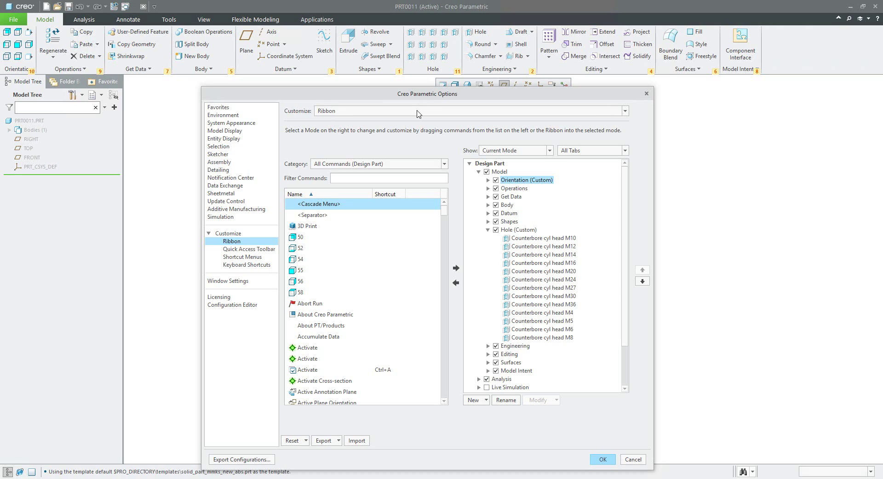
# - Add a New Cascade to the Hole group and drag Counterbore cyl head M4 into it
pyautogui.click(512, 230)
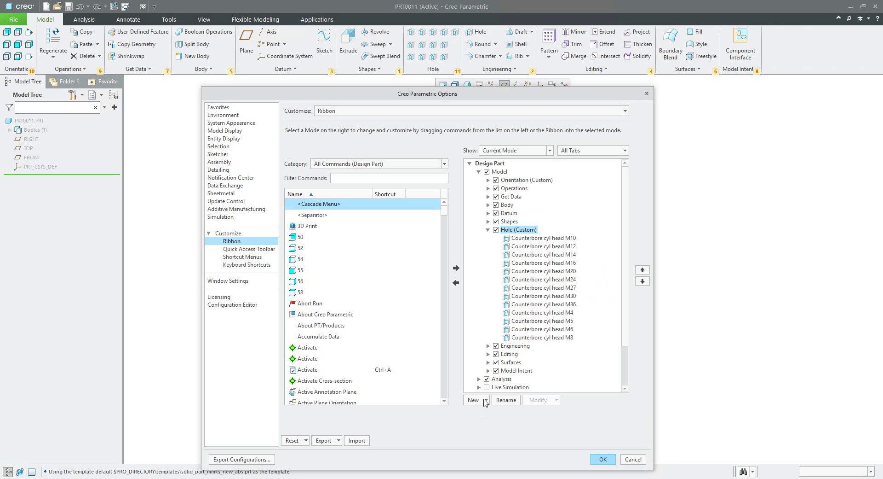
pyautogui.click(485, 400)
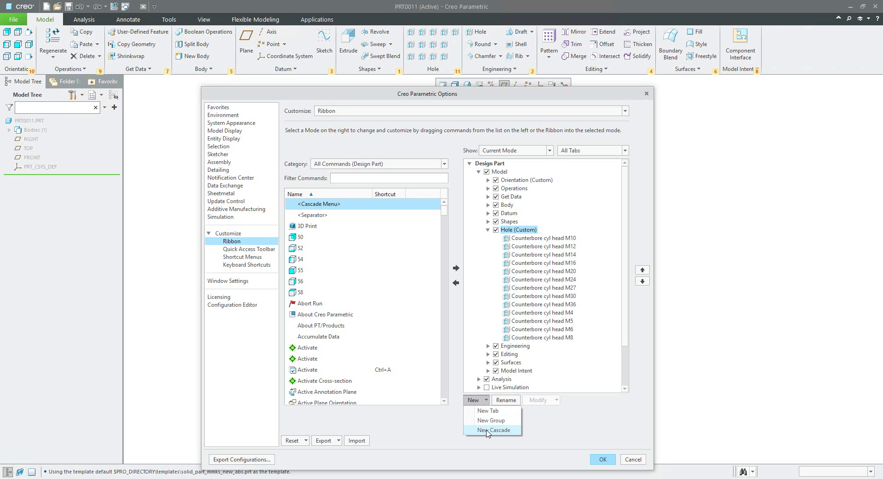
pyautogui.click(487, 431)
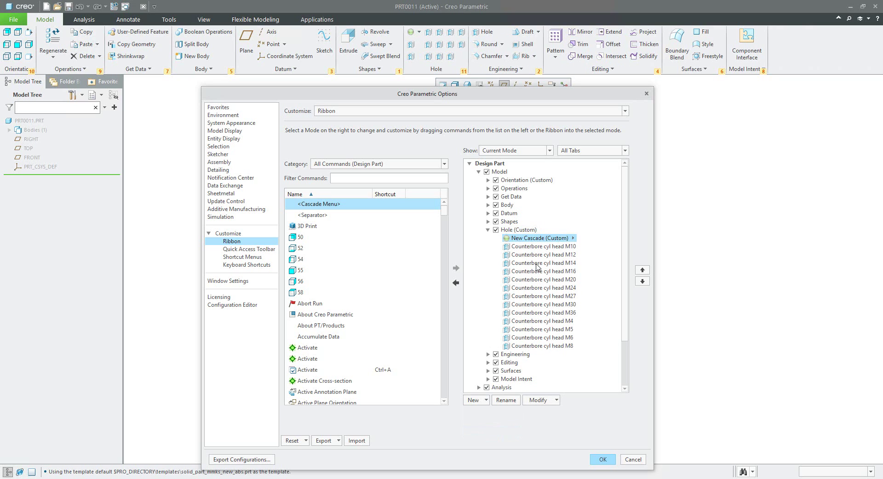
pyautogui.click(423, 36)
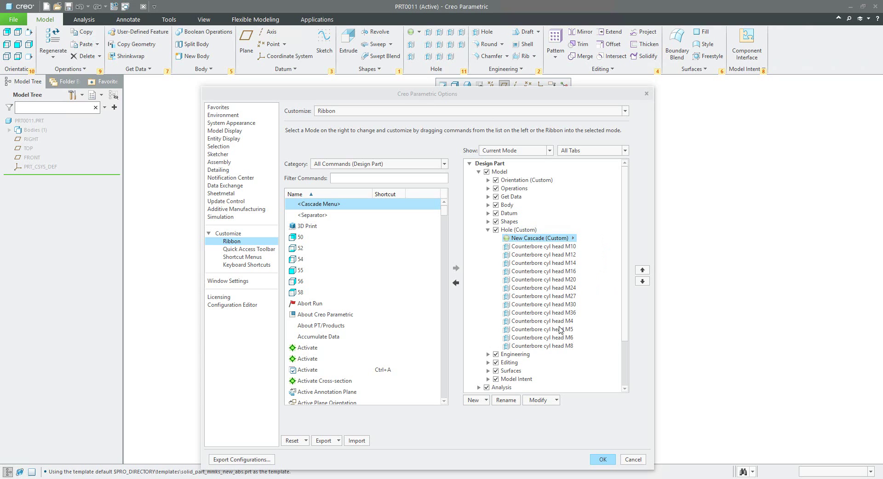
pyautogui.moveTo(561, 323); pyautogui.dragTo(548, 242)
# - Drag Counterbore cyl head M5, M6 and the others through M36, including M24, into the New Cascade
pyautogui.moveTo(555, 329); pyautogui.dragTo(552, 244)
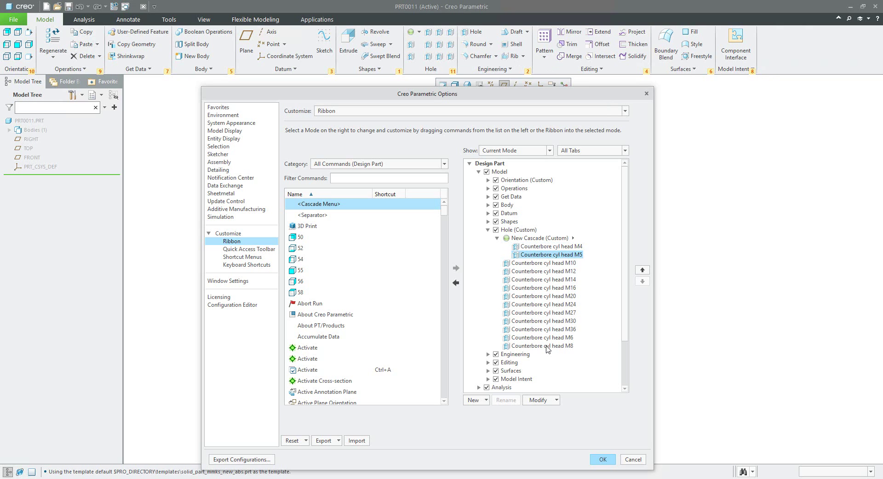
pyautogui.moveTo(554, 339); pyautogui.dragTo(574, 305)
pyautogui.click(565, 297)
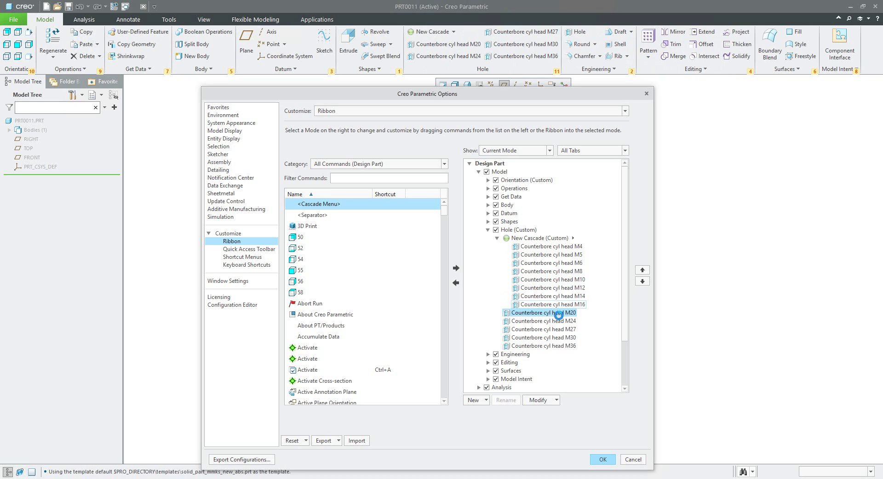
pyautogui.click(561, 320)
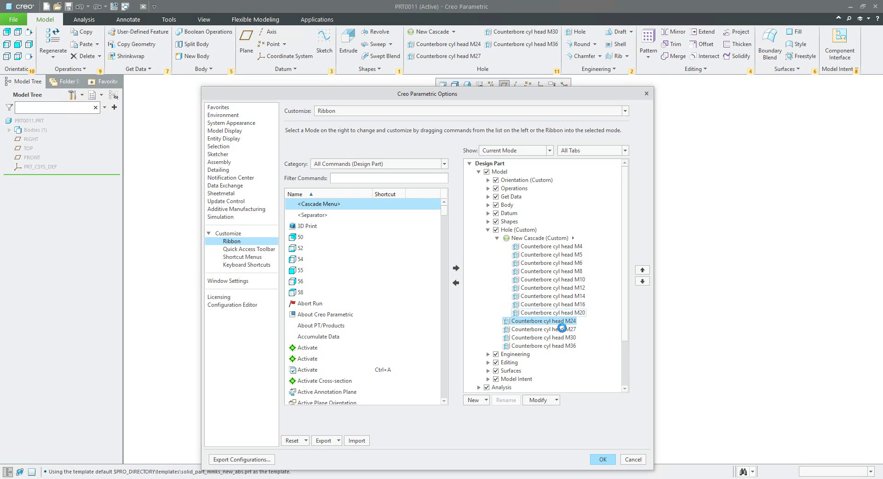
pyautogui.moveTo(561, 329)
pyautogui.mouseDown()
pyautogui.moveTo(565, 341)
pyautogui.moveTo(572, 338)
pyautogui.mouseUp()
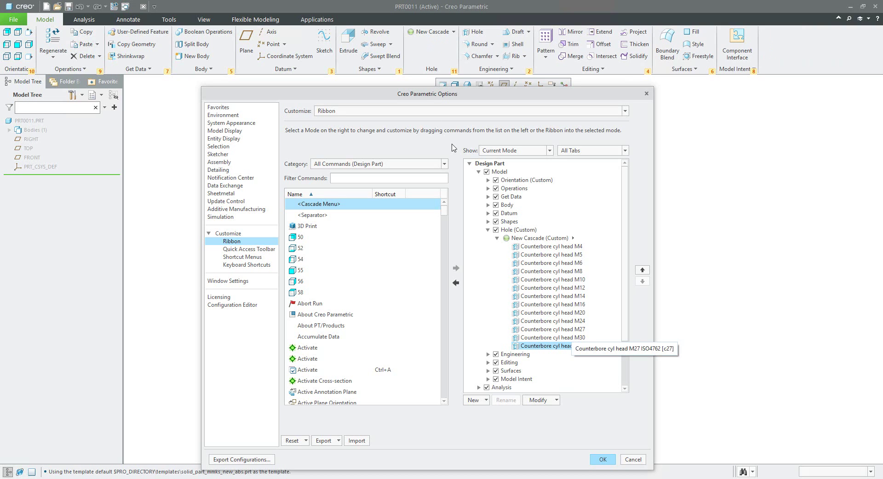
# - Rename the New Cascade to Counterbore and check its command list on the ribbon
pyautogui.click(454, 32)
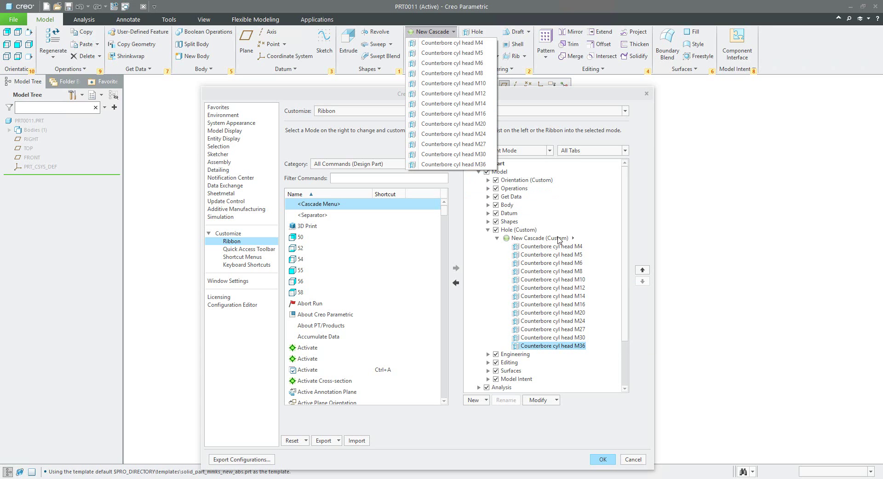
pyautogui.click(556, 243)
pyautogui.rightClick(555, 242)
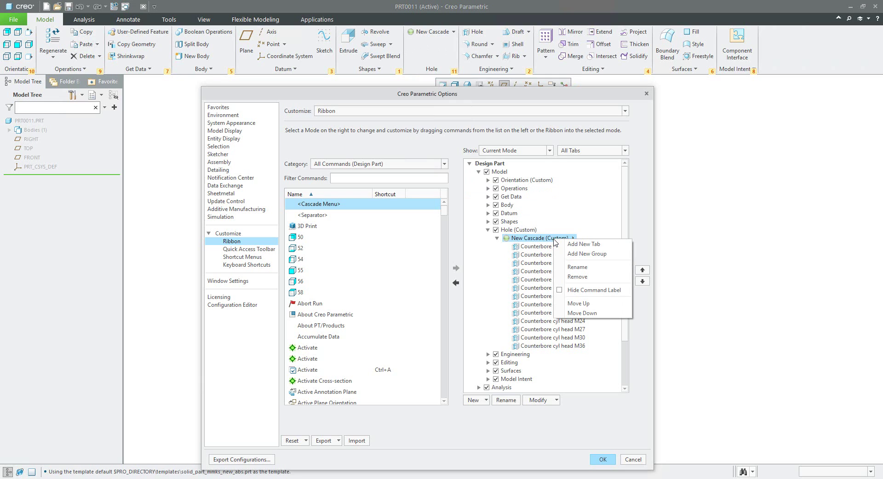
pyautogui.click(578, 267)
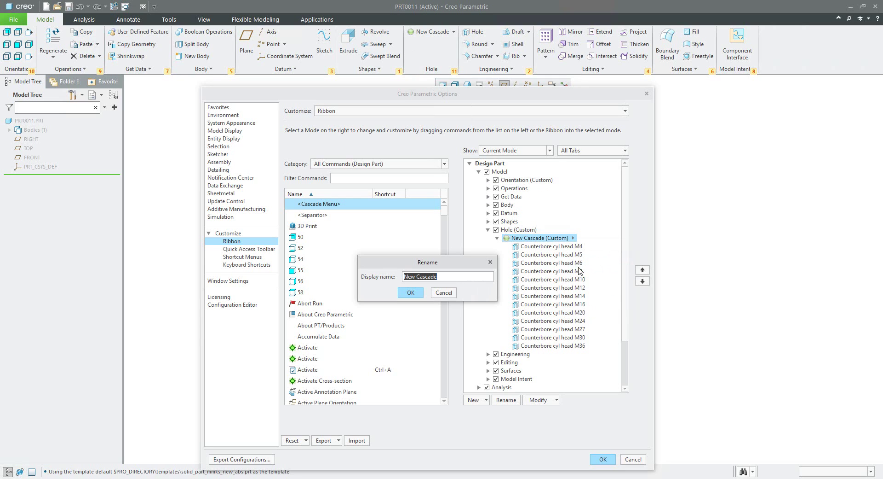
pyautogui.write('Counterbore')
pyautogui.click(444, 291)
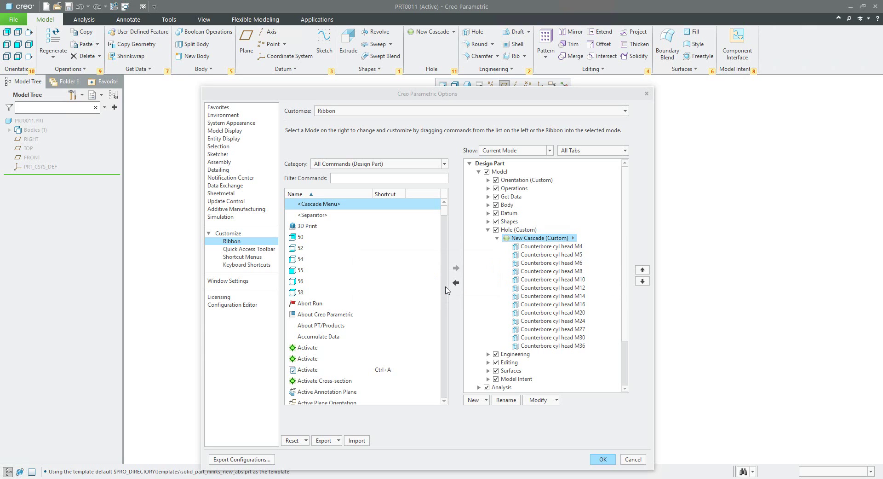
pyautogui.click(453, 32)
pyautogui.click(453, 33)
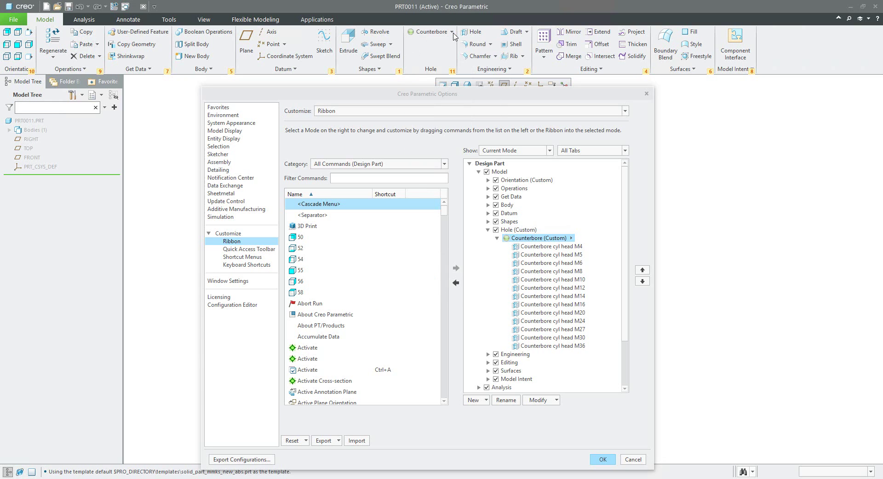
# - Paste the hole button image onto the Counterbore cascade and collapse it in the ribbon tree
pyautogui.rightClick(413, 34)
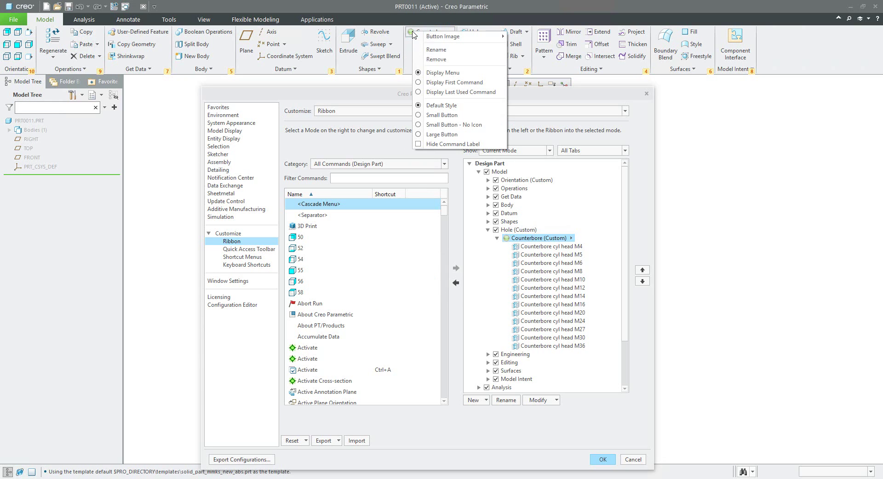
pyautogui.moveTo(426, 37)
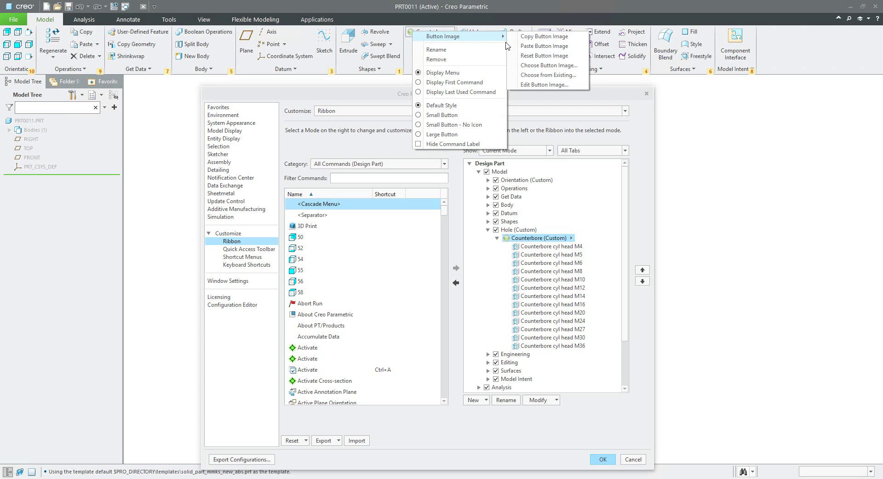
pyautogui.click(532, 46)
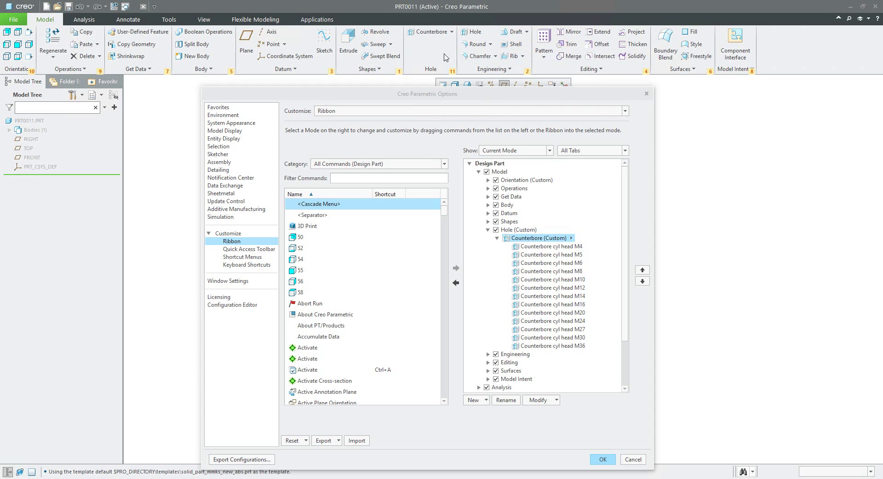
pyautogui.click(498, 238)
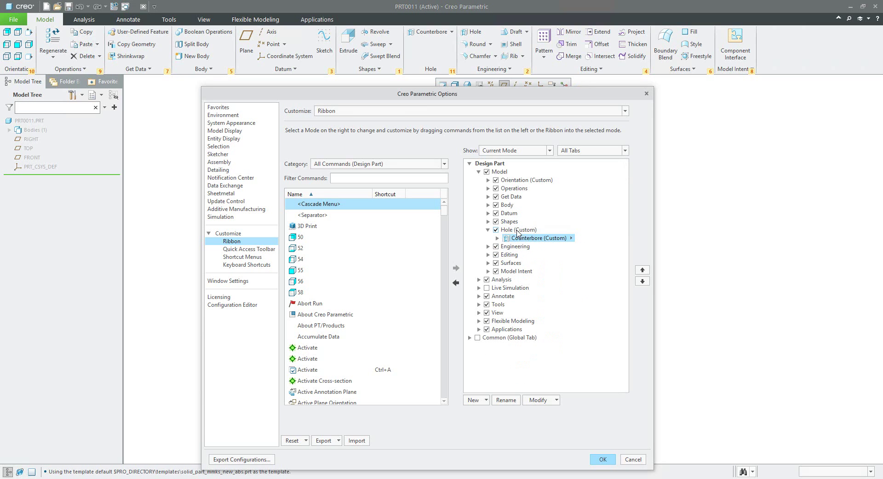
# - Add a second New Cascade to the Hole group and move it below Counterbore
pyautogui.click(517, 230)
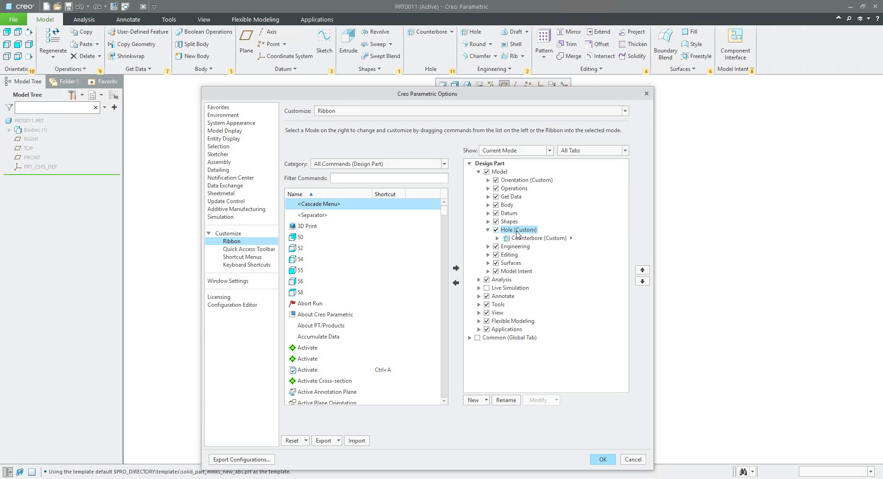
pyautogui.click(487, 400)
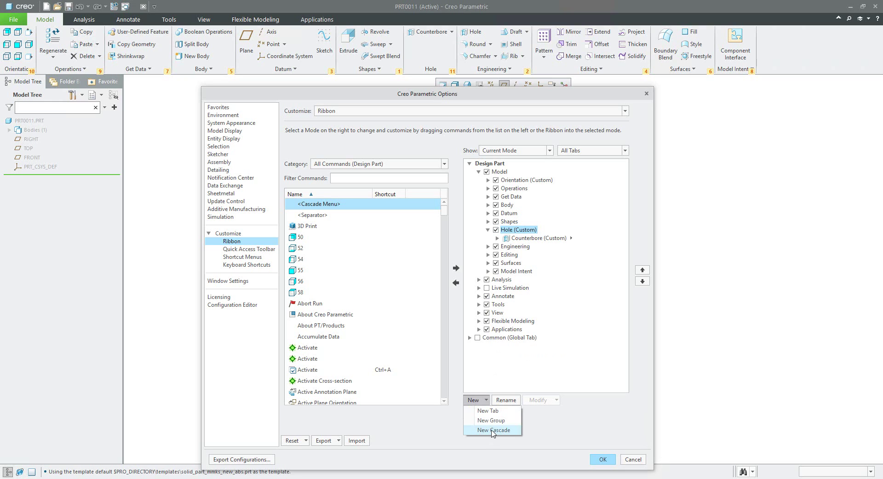
pyautogui.click(490, 430)
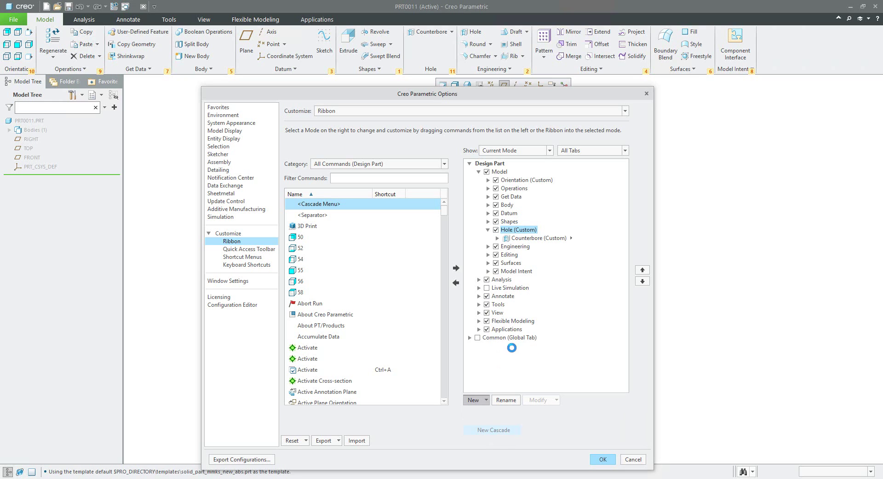
pyautogui.click(643, 281)
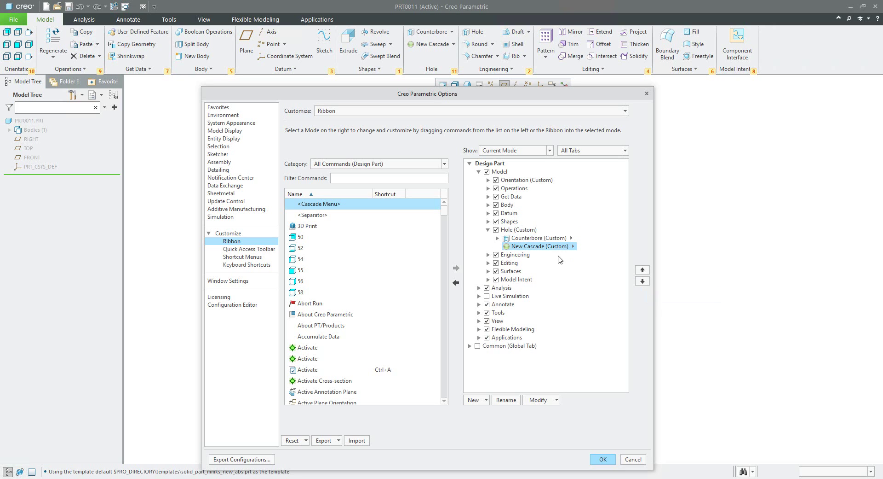
# - Filter commands to Mapkeys and add Hole 10mm, 11mm and 12mm - Through All to the cascade
pyautogui.click(363, 167)
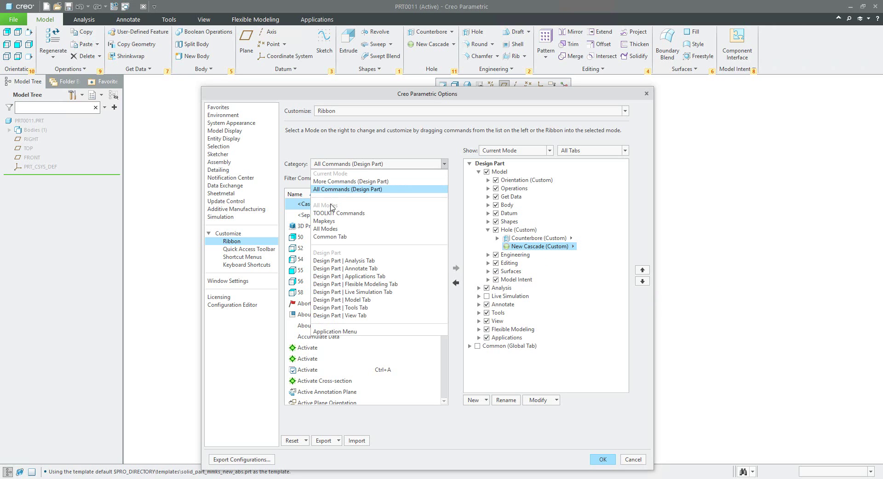
pyautogui.click(333, 221)
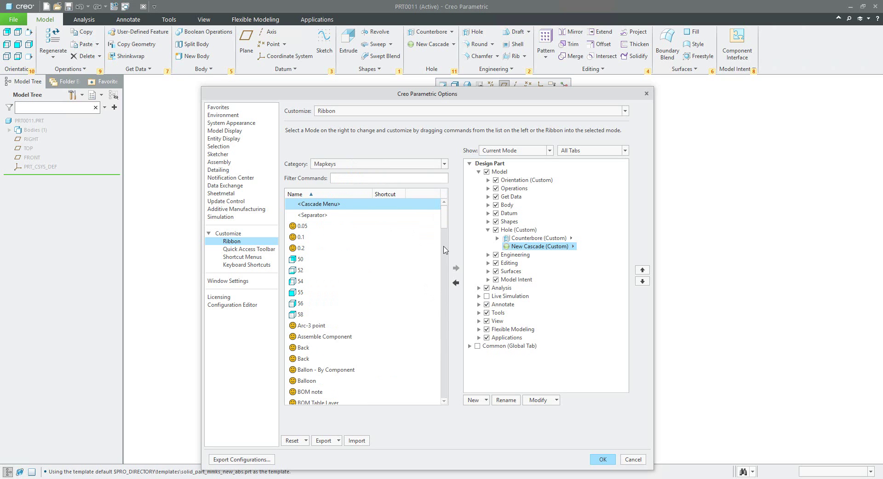
pyautogui.scroll(-5, 444, 271)
pyautogui.scroll(-10, 443, 271)
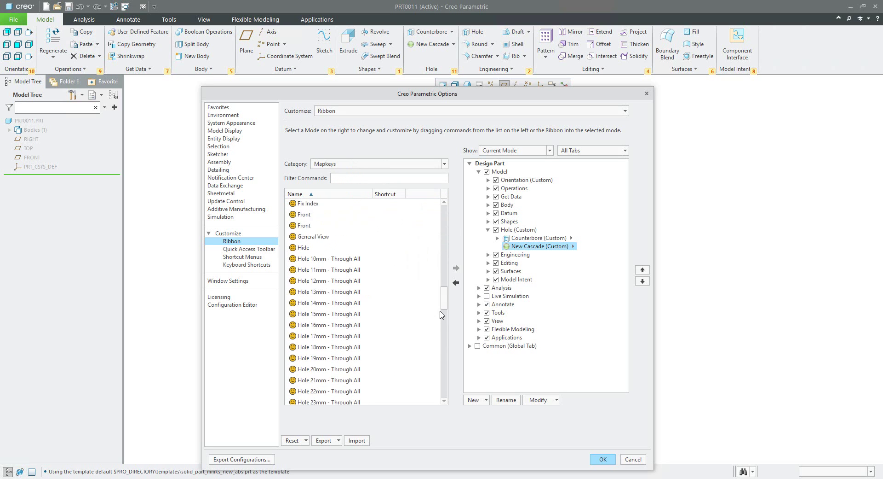
pyautogui.scroll(1, 440, 301)
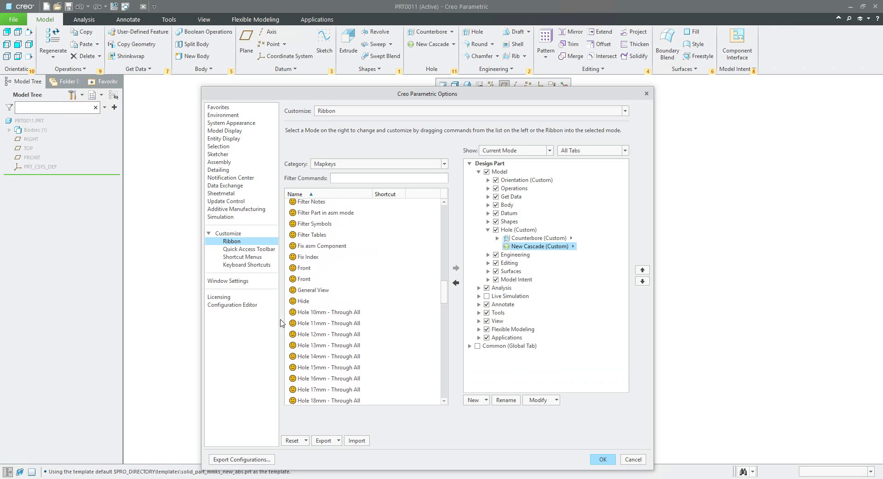
pyautogui.click(321, 314)
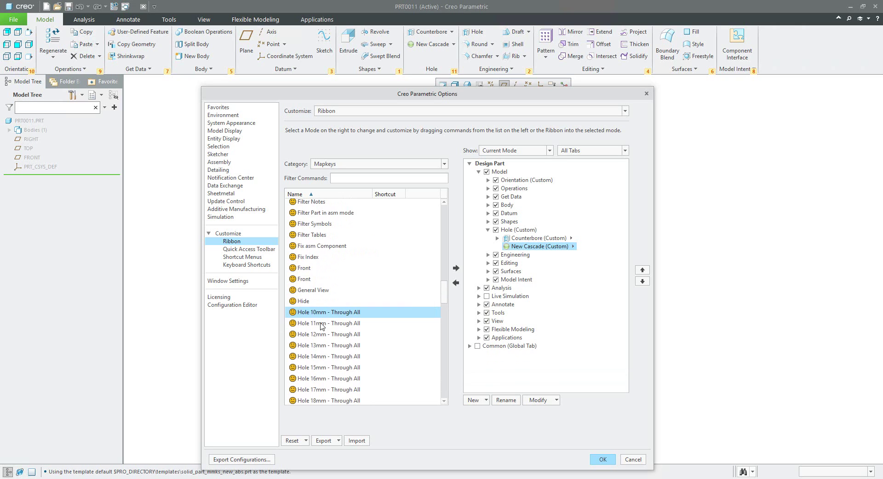
pyautogui.click(456, 268)
pyautogui.click(456, 268)
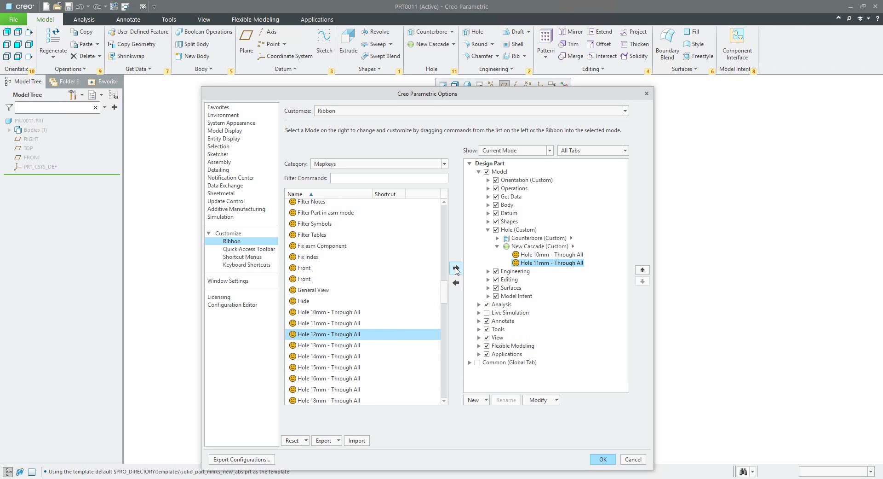
pyautogui.click(456, 268)
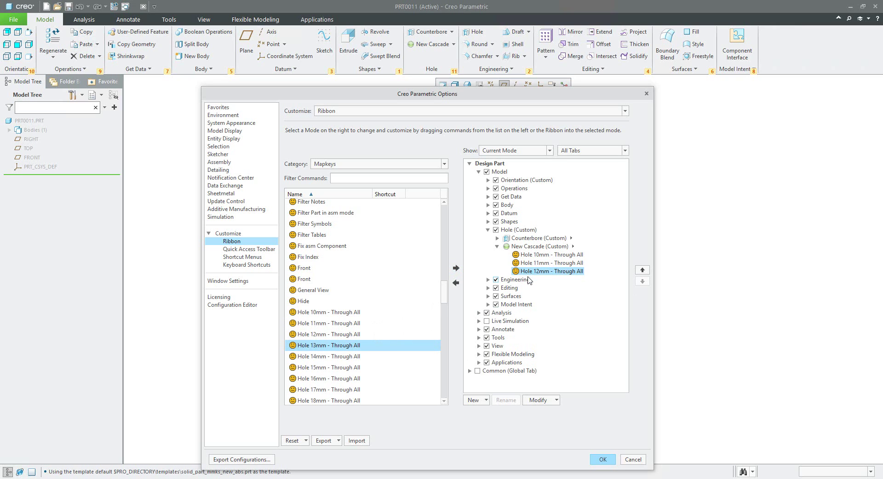
# - Paste the hole button image onto the Hole 10mm, 11mm and 12mm Through All mapkeys
pyautogui.click(454, 44)
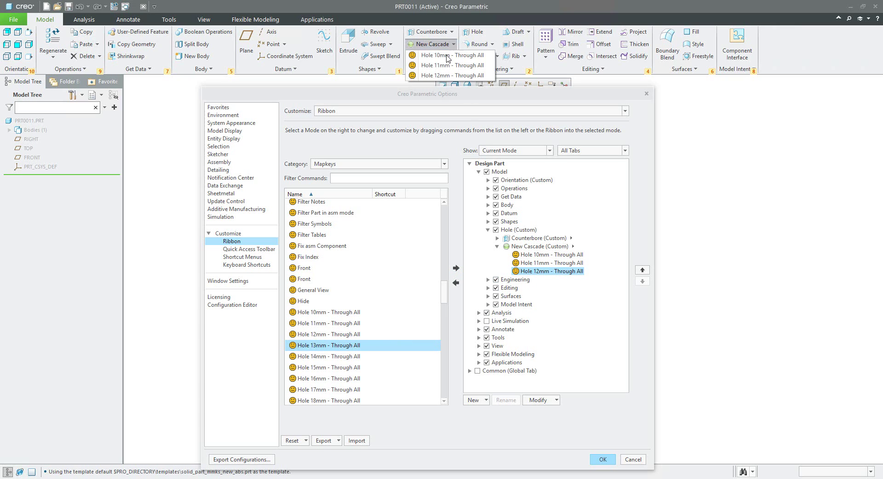
pyautogui.rightClick(446, 58)
pyautogui.moveTo(473, 64)
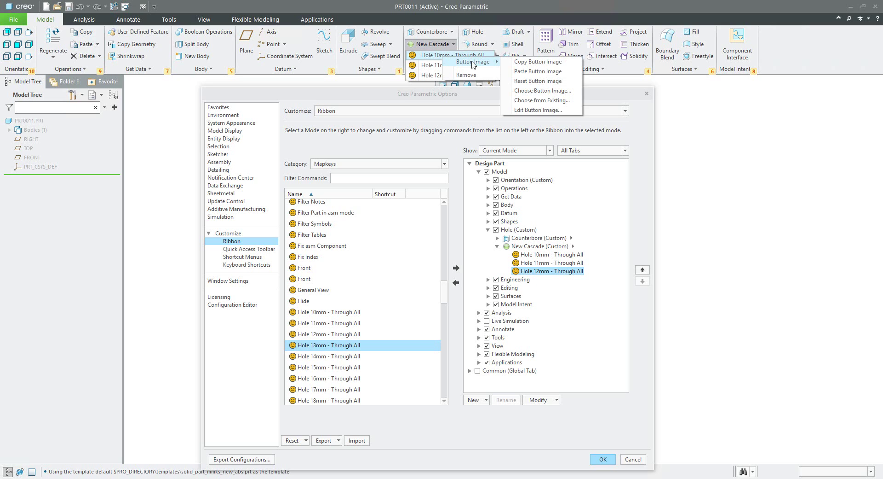
pyautogui.click(529, 72)
pyautogui.click(455, 46)
pyautogui.click(455, 44)
pyautogui.rightClick(445, 68)
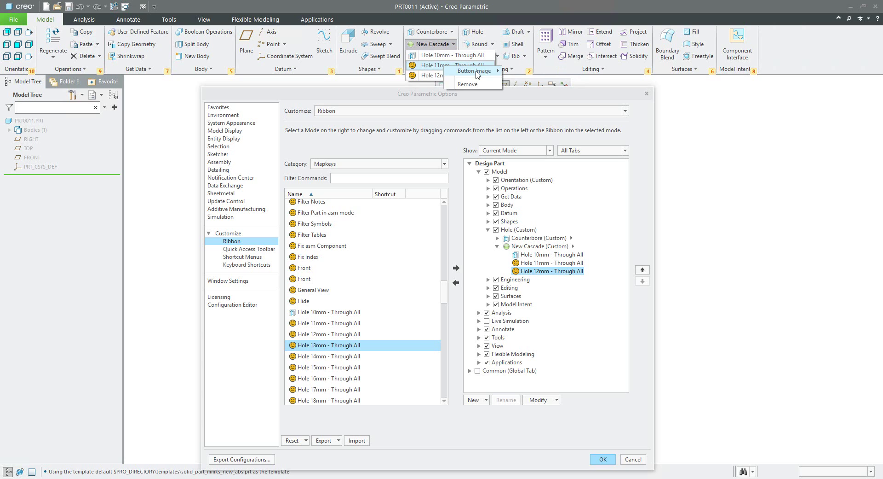
pyautogui.moveTo(479, 72)
pyautogui.click(523, 85)
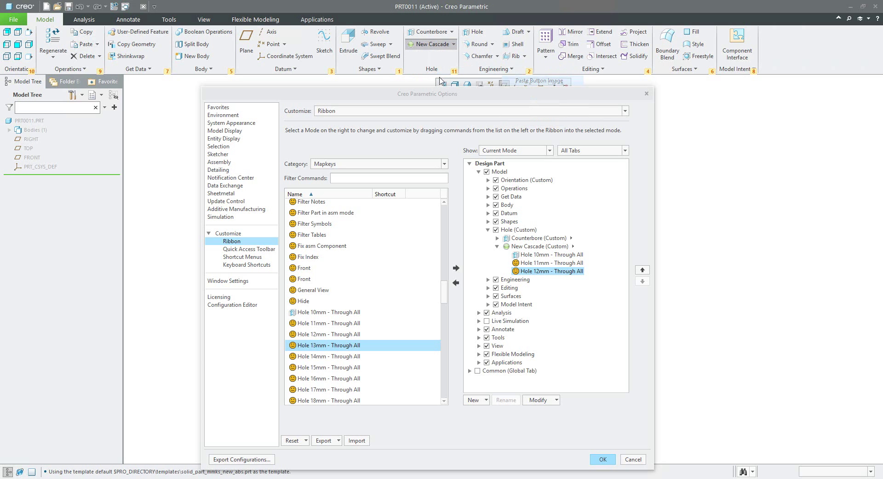
pyautogui.click(454, 44)
pyautogui.rightClick(449, 75)
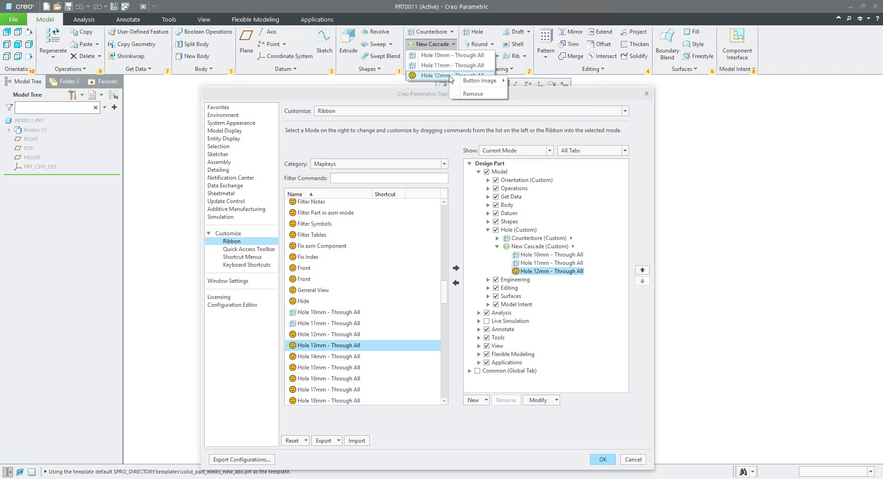
pyautogui.moveTo(477, 85)
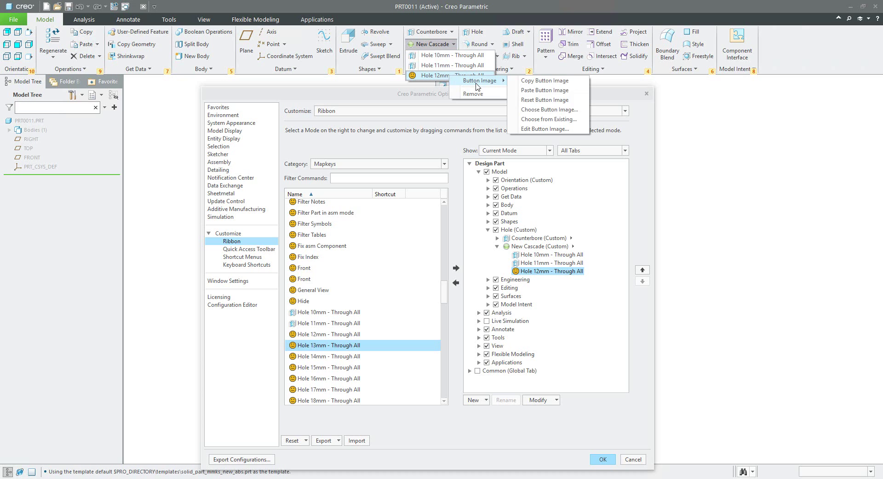
pyautogui.click(531, 91)
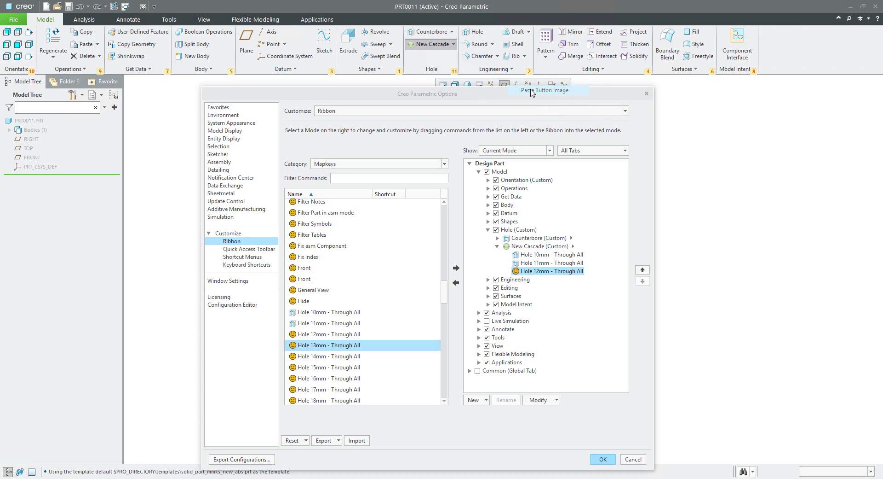
# - Paste the hole button image onto the new cascade itself
pyautogui.rightClick(438, 47)
pyautogui.moveTo(477, 51)
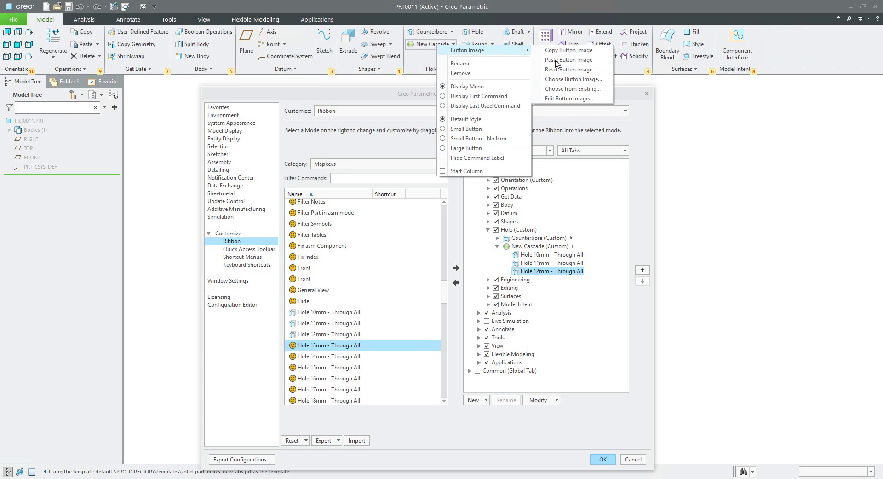
pyautogui.click(557, 60)
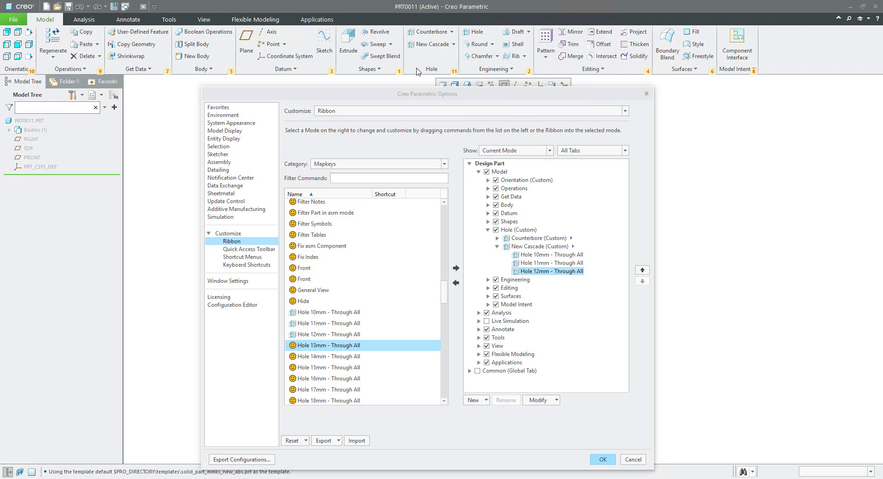
# - Rename New Cascade in the customization tree to 'Hole - Throught All'
pyautogui.rightClick(530, 249)
pyautogui.click(554, 286)
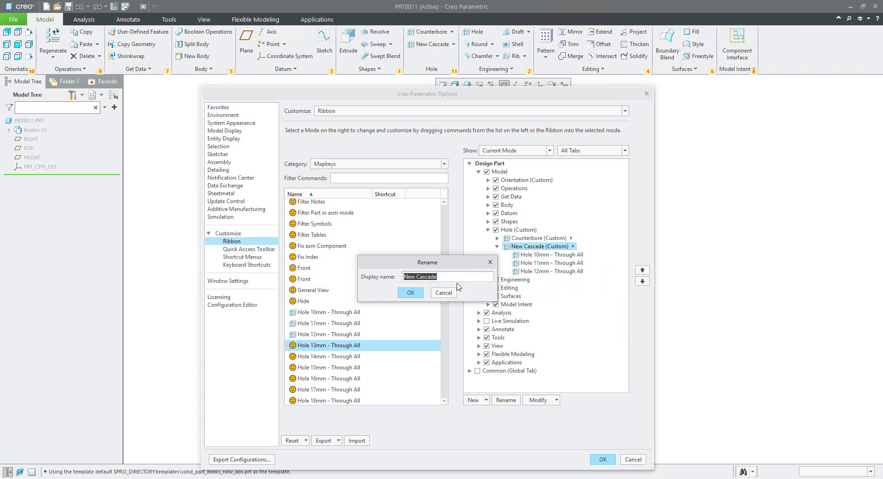
pyautogui.write('Hole - Throught All')
pyautogui.click(411, 293)
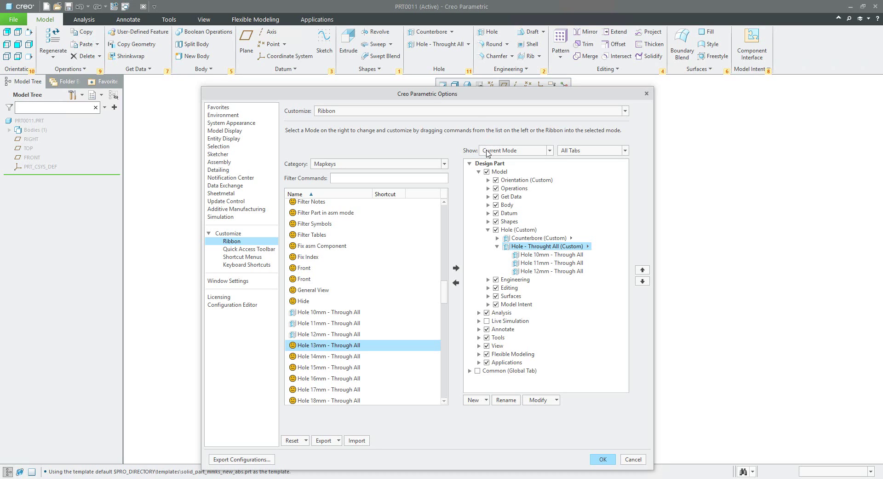
# - Expand the Counterbore dropdown on the Model ribbon to check its cyl head M4-M36 mapkeys
pyautogui.click(451, 32)
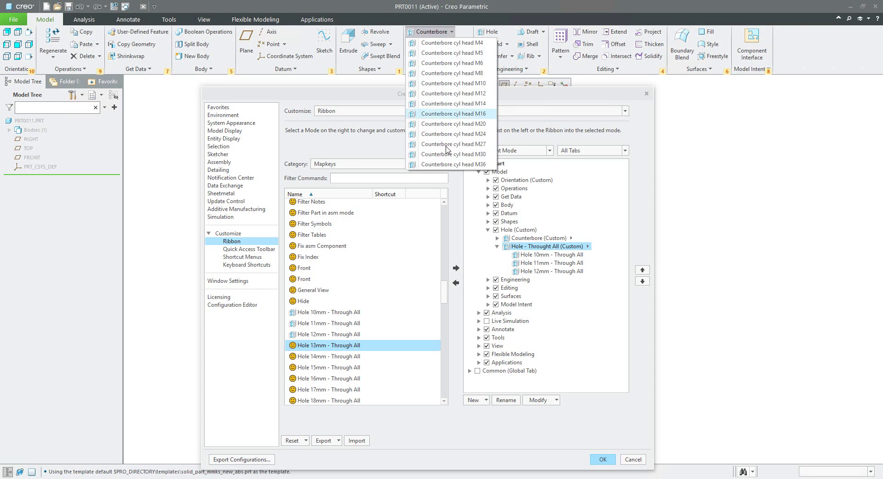